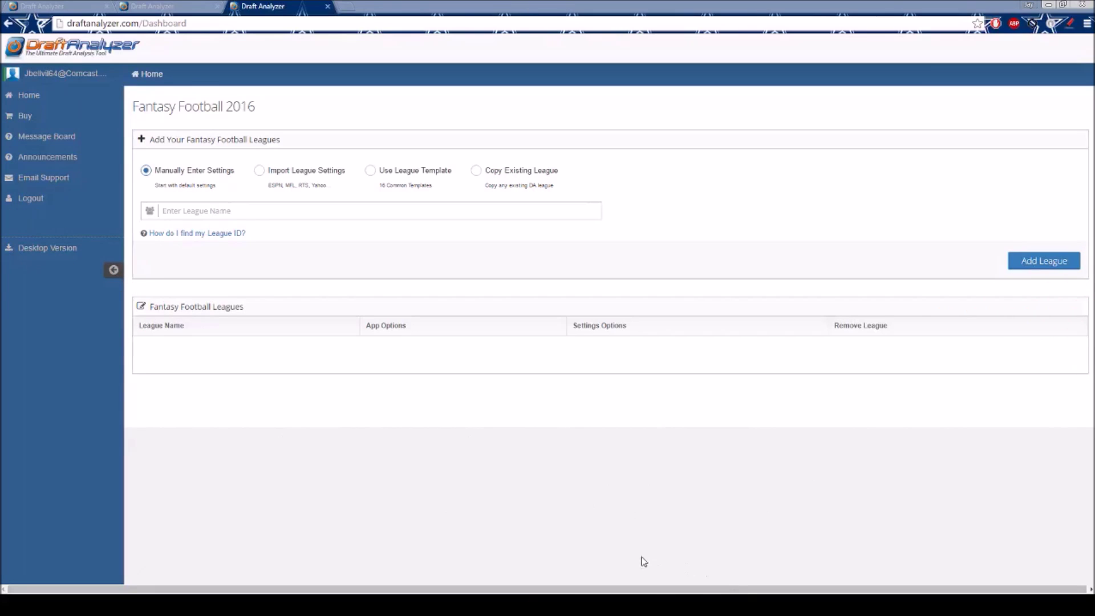
# - Reset the Yahoo league import under Import League Settings and begin the Yahoo login to approve it
pyautogui.click(967, 474)
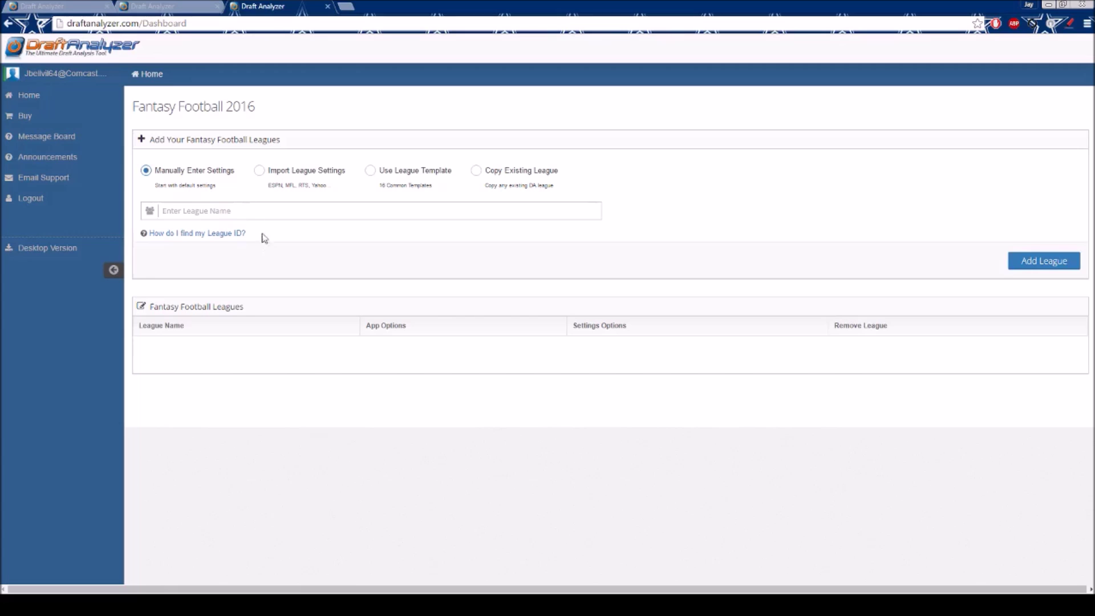
pyautogui.click(260, 171)
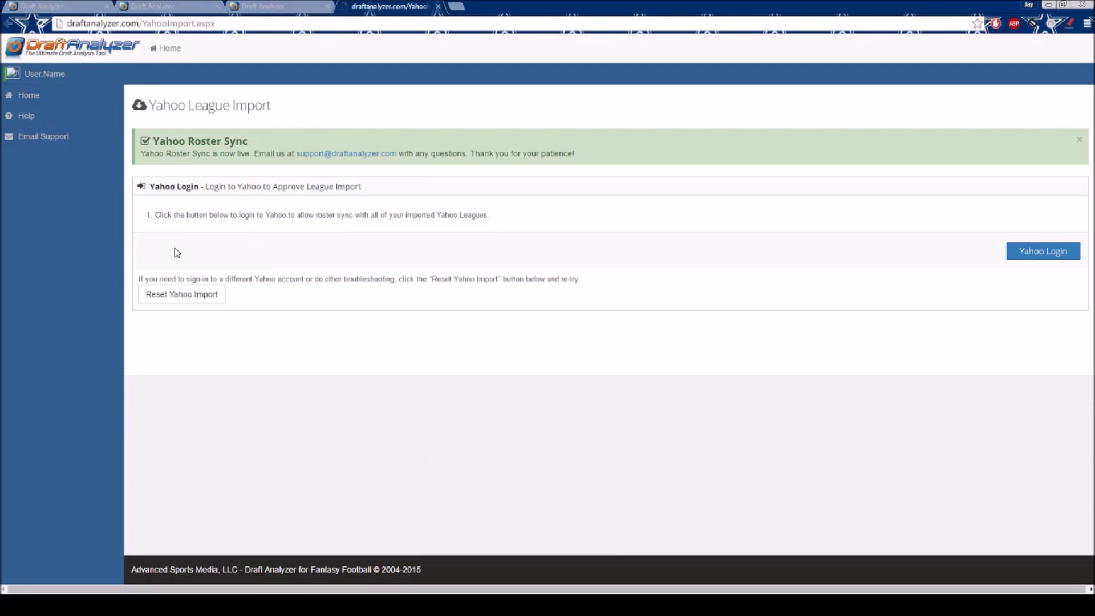
pyautogui.click(175, 297)
pyautogui.click(1045, 257)
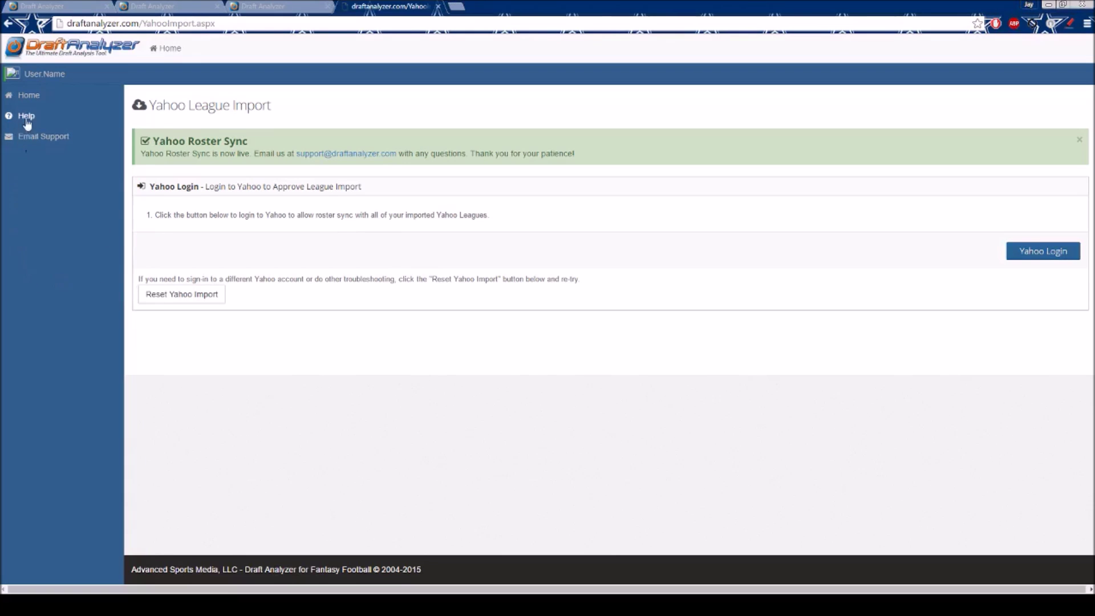
# - Go back to the dashboard and look over the imported leagues, including $50 Top Shelf FF League 2
pyautogui.click(28, 98)
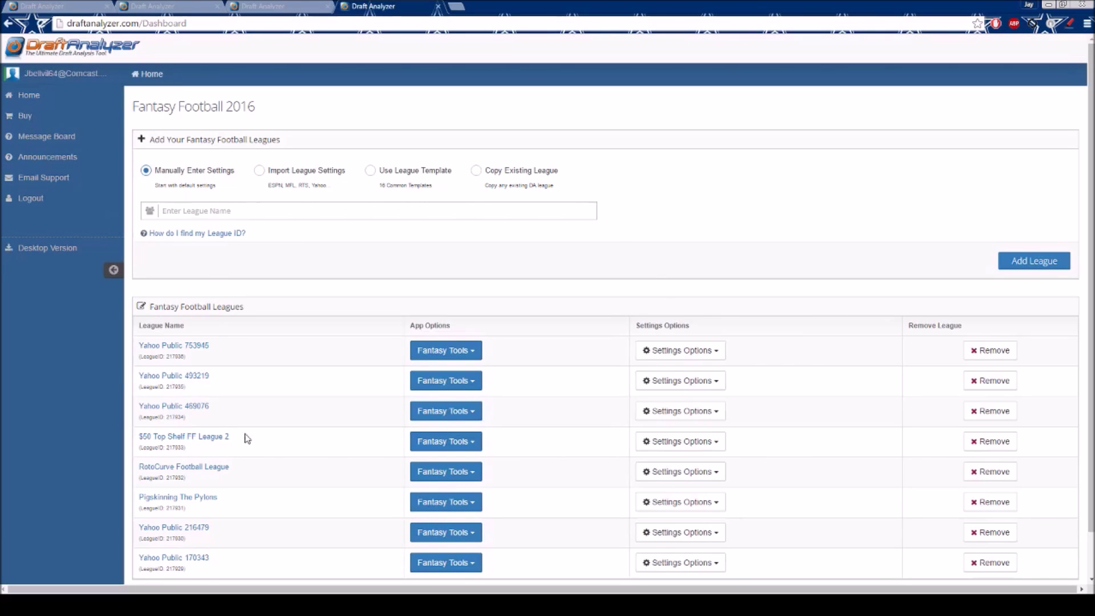
pyautogui.scroll(-2, 244, 437)
pyautogui.scroll(1, 246, 438)
pyautogui.scroll(1, 246, 438)
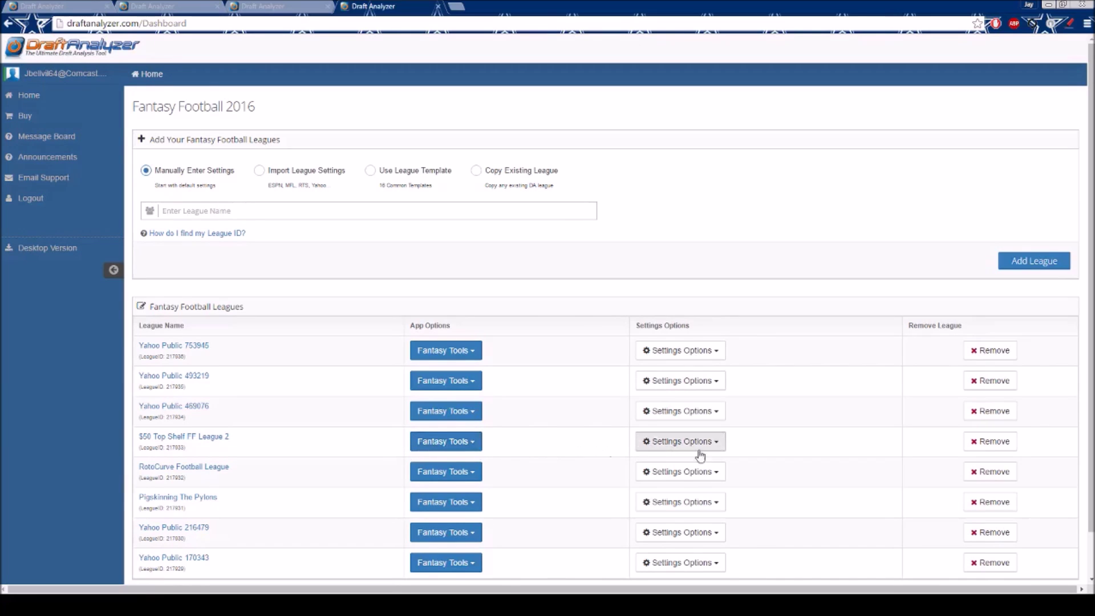
# - Show the 12 teams and draft positions in $50 Top Shelf FF League 2's general settings
pyautogui.click(723, 450)
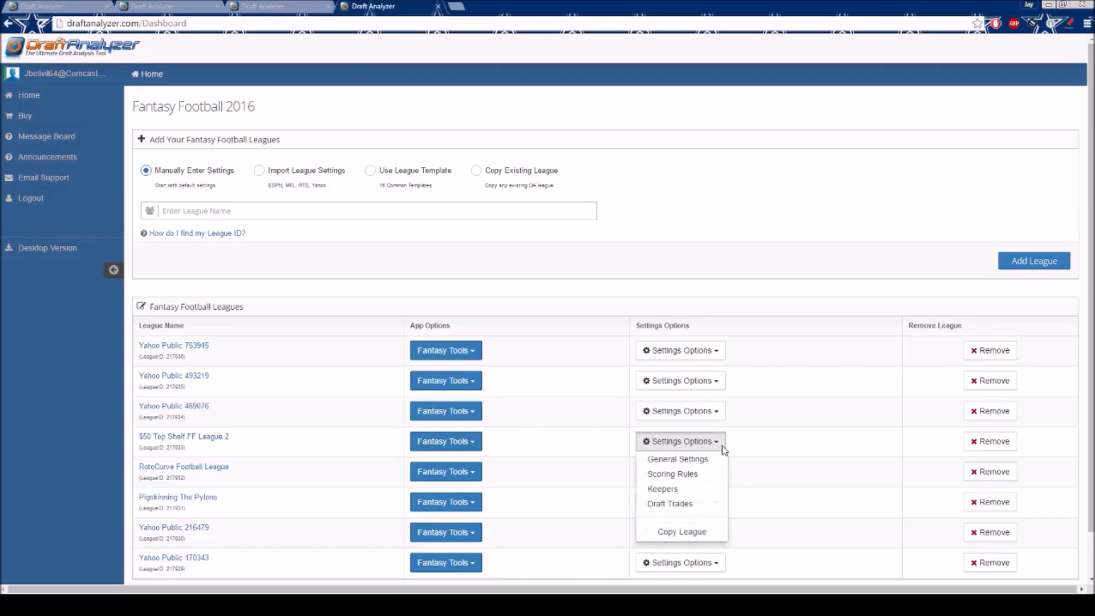
pyautogui.click(697, 459)
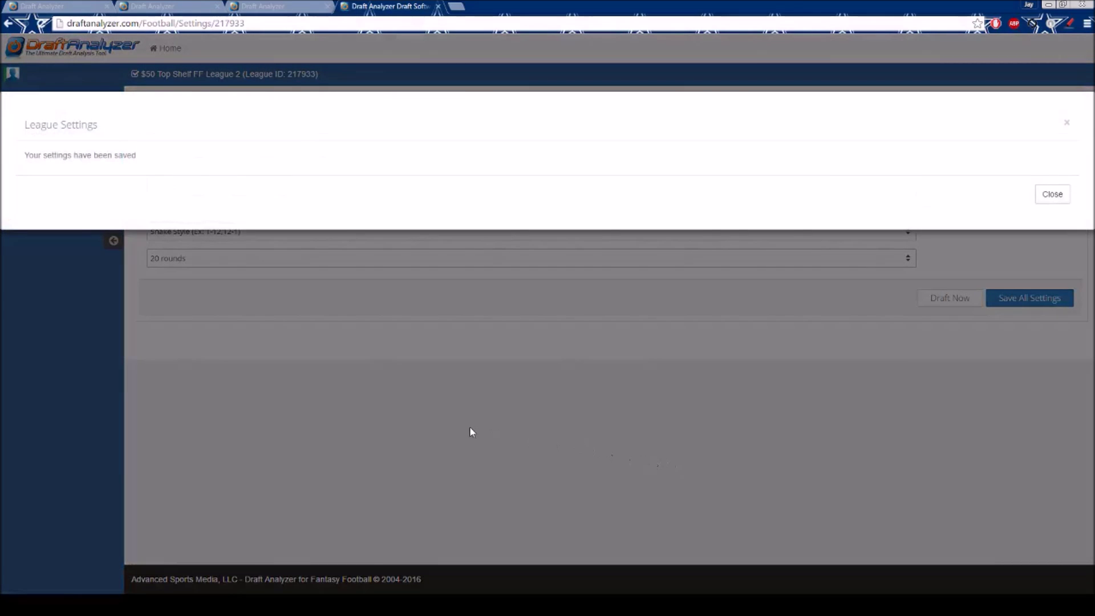
pyautogui.click(469, 428)
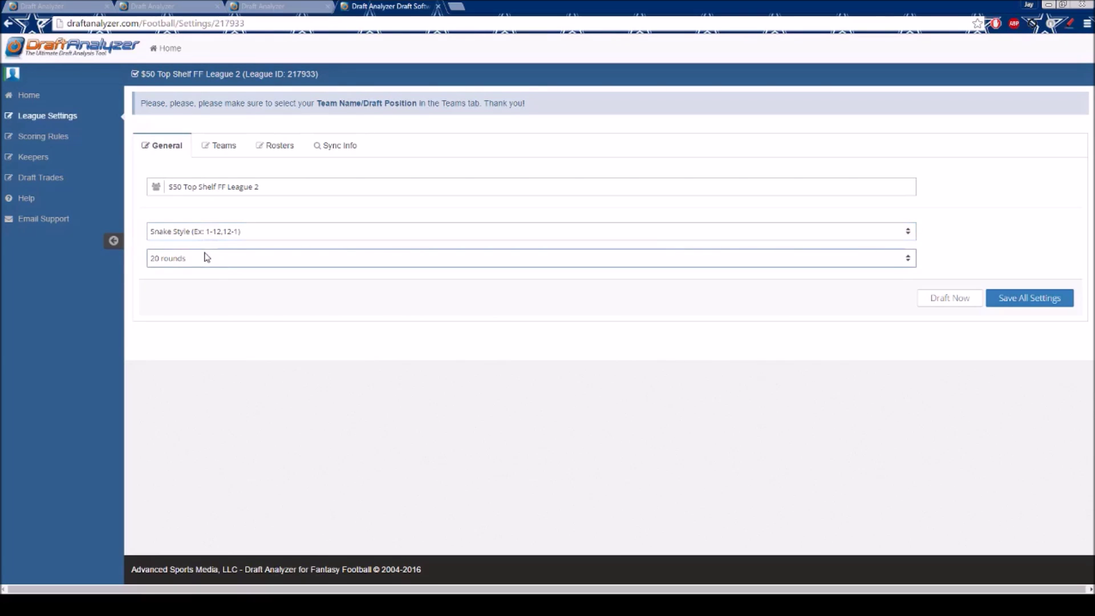
pyautogui.click(220, 148)
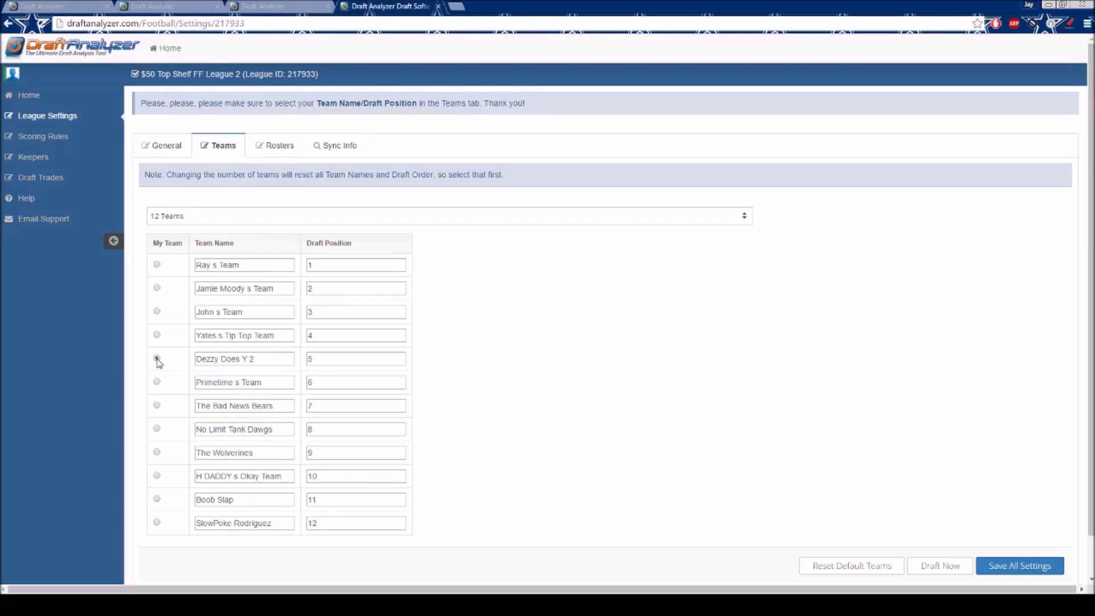
# - Set Dezzy Does Y 2 as My Team and show the league's roster limits
pyautogui.click(157, 359)
pyautogui.click(283, 151)
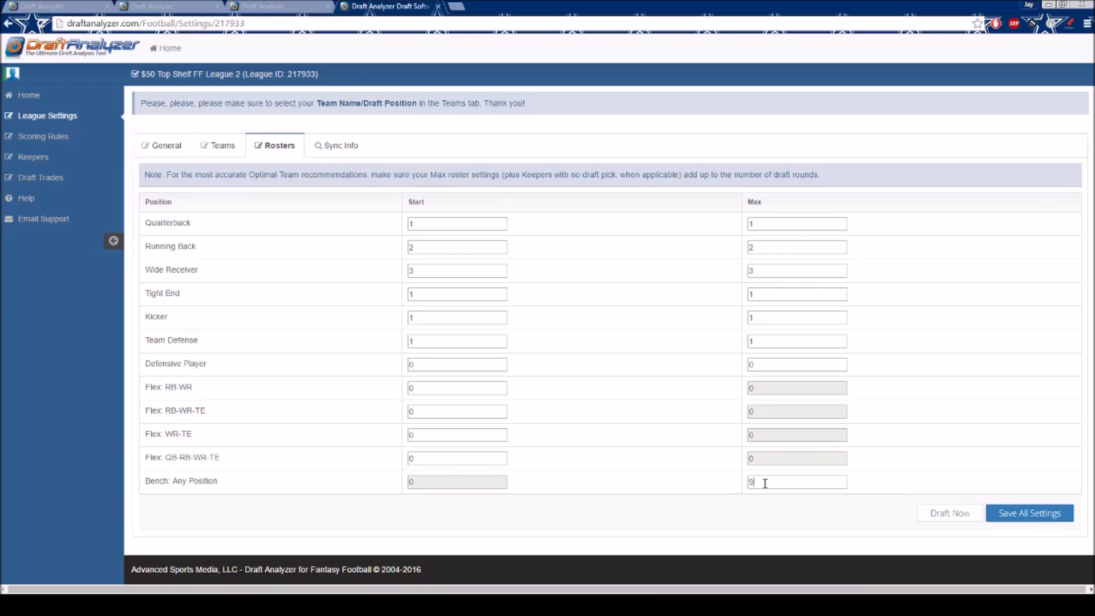
# - Set the roster maximums for Bench to 0, Team Defense to 2 and Tight End to 2
pyautogui.moveTo(765, 483); pyautogui.dragTo(748, 482)
pyautogui.write('0')
pyautogui.moveTo(764, 343); pyautogui.dragTo(749, 340)
pyautogui.write('2')
pyautogui.moveTo(764, 293); pyautogui.dragTo(749, 293)
pyautogui.write('2')
# - Set the roster maximums for Quarterback to 2, Running Back to 5 and Wide Receiver to 7
pyautogui.click(762, 224)
pyautogui.moveTo(763, 224); pyautogui.dragTo(748, 224)
pyautogui.write('2')
pyautogui.moveTo(759, 247); pyautogui.dragTo(747, 251)
pyautogui.write('5')
pyautogui.moveTo(760, 272); pyautogui.dragTo(749, 274)
pyautogui.write('7')
# - Save all league settings with the new roster maximums
pyautogui.click(781, 268)
pyautogui.click(773, 480)
pyautogui.click(1019, 514)
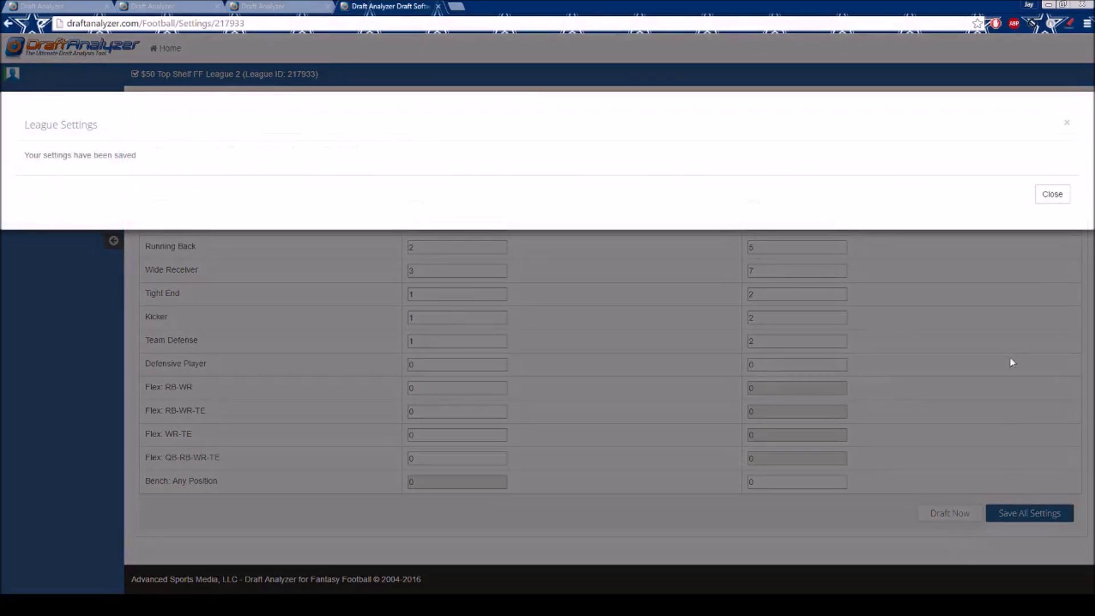
# - Dismiss the settings-saved notice and return to the dashboard
pyautogui.click(1052, 201)
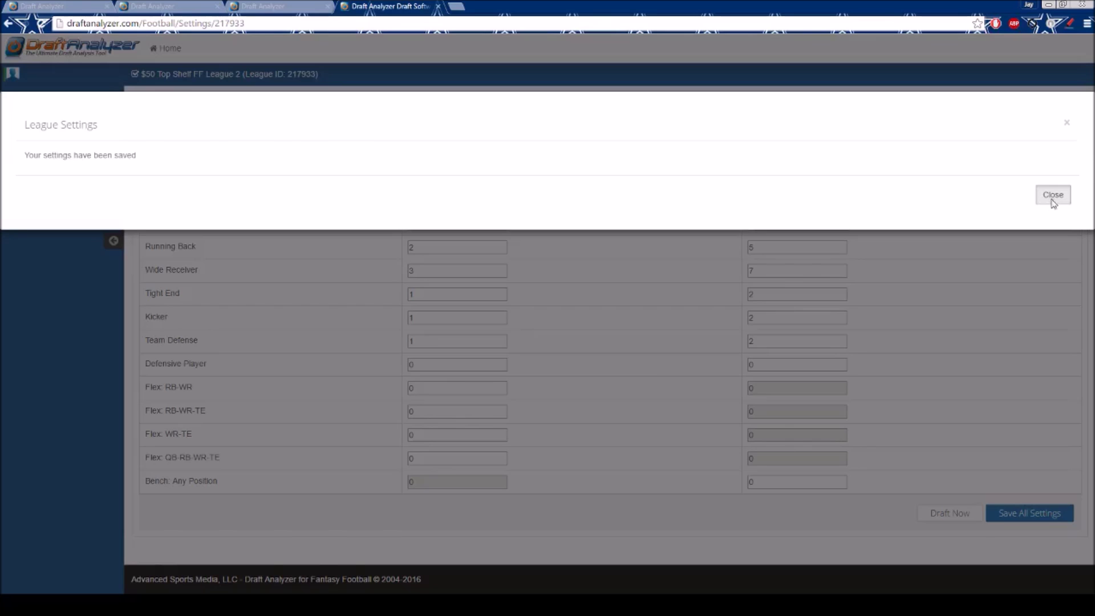
pyautogui.click(1052, 199)
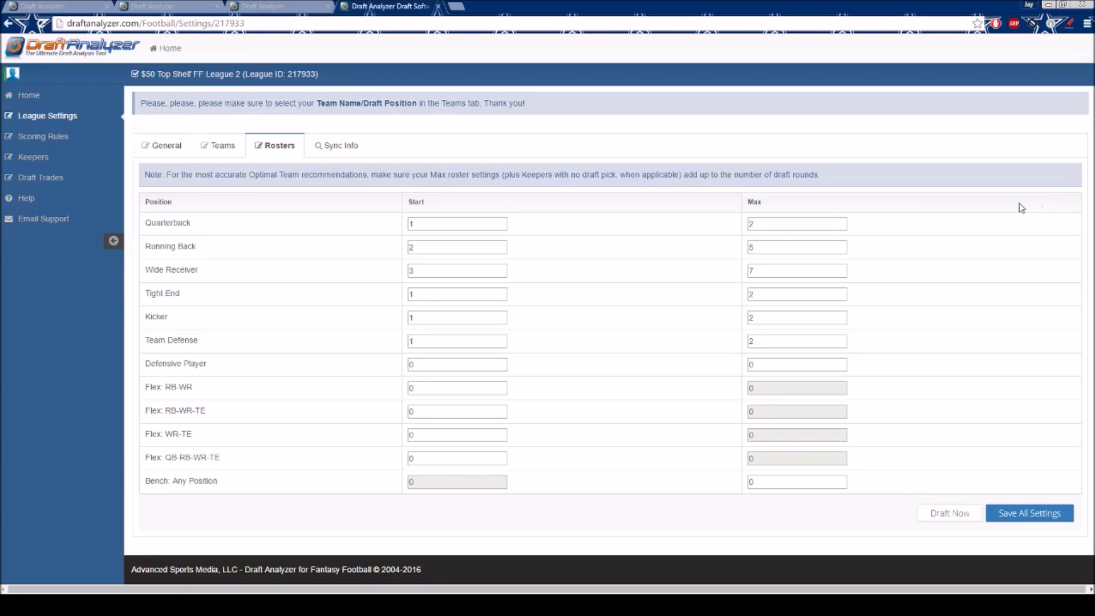
pyautogui.click(32, 97)
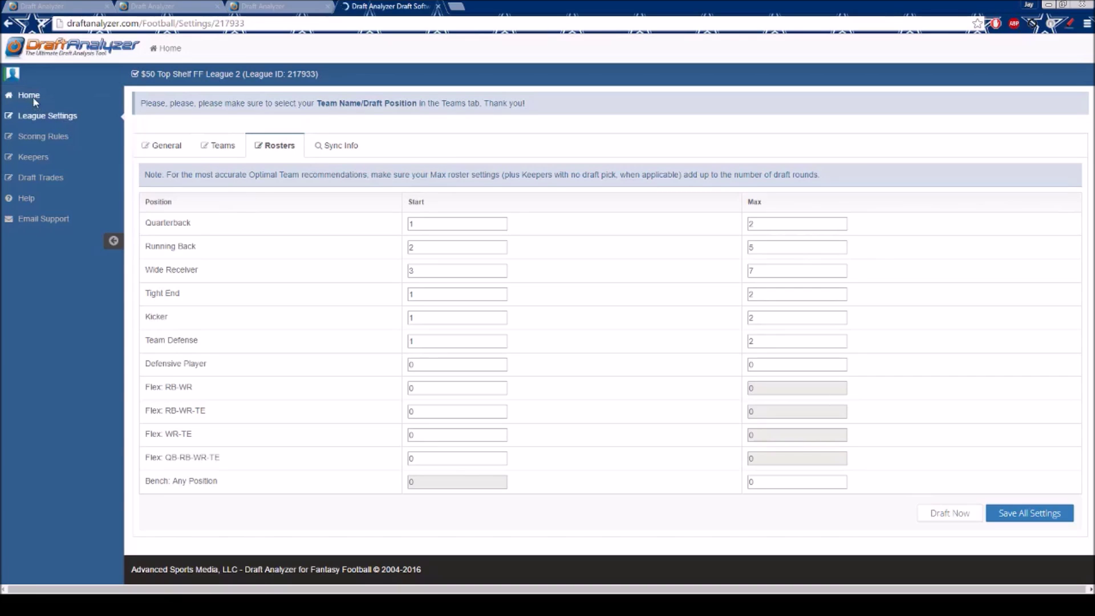